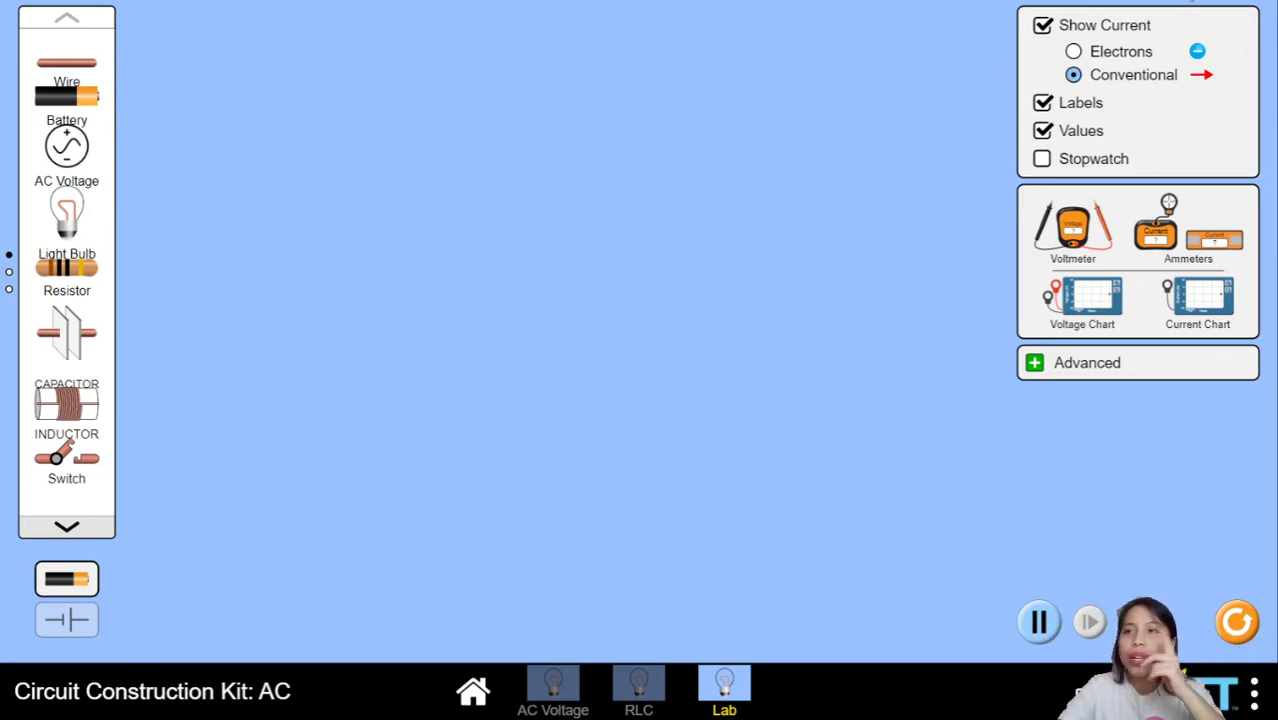
Place a 9.0 V battery with wires forming the top, left side and bottom of the loop.
drag(58, 100, 340, 110)
drag(86, 64, 237, 112)
drag(76, 64, 451, 106)
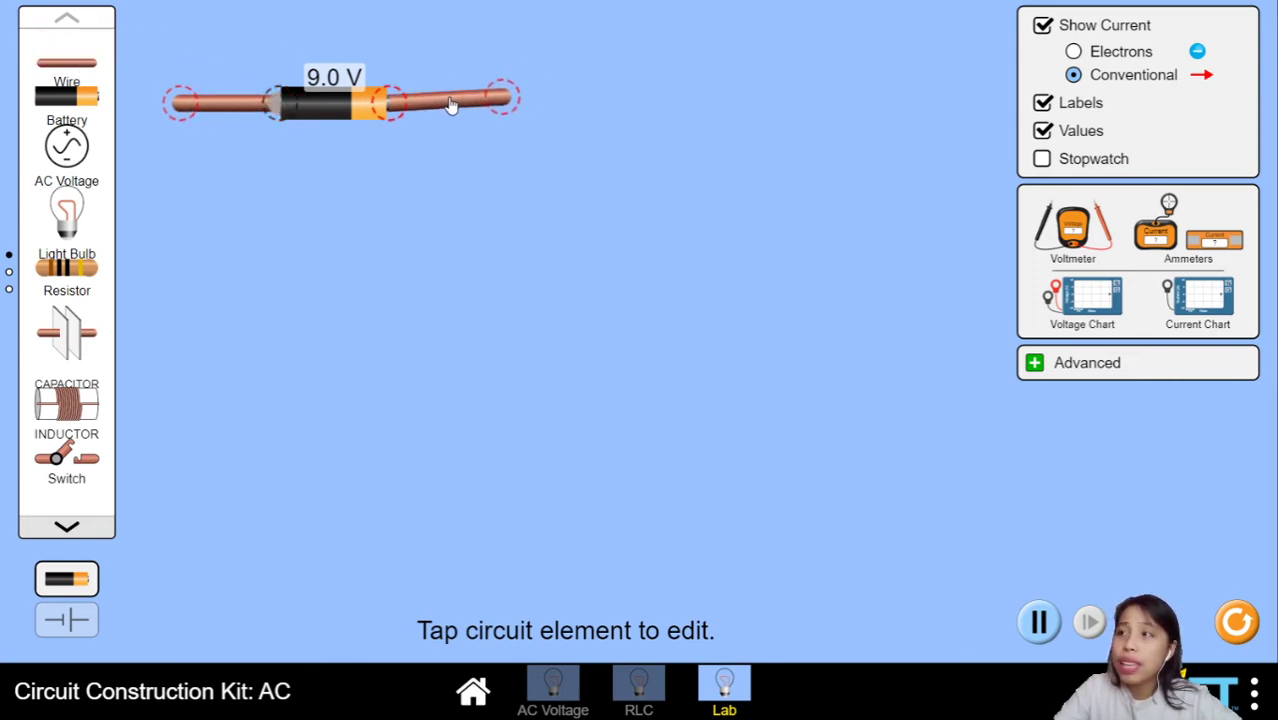
drag(42, 72, 175, 346)
drag(57, 62, 360, 348)
drag(326, 96, 298, 95)
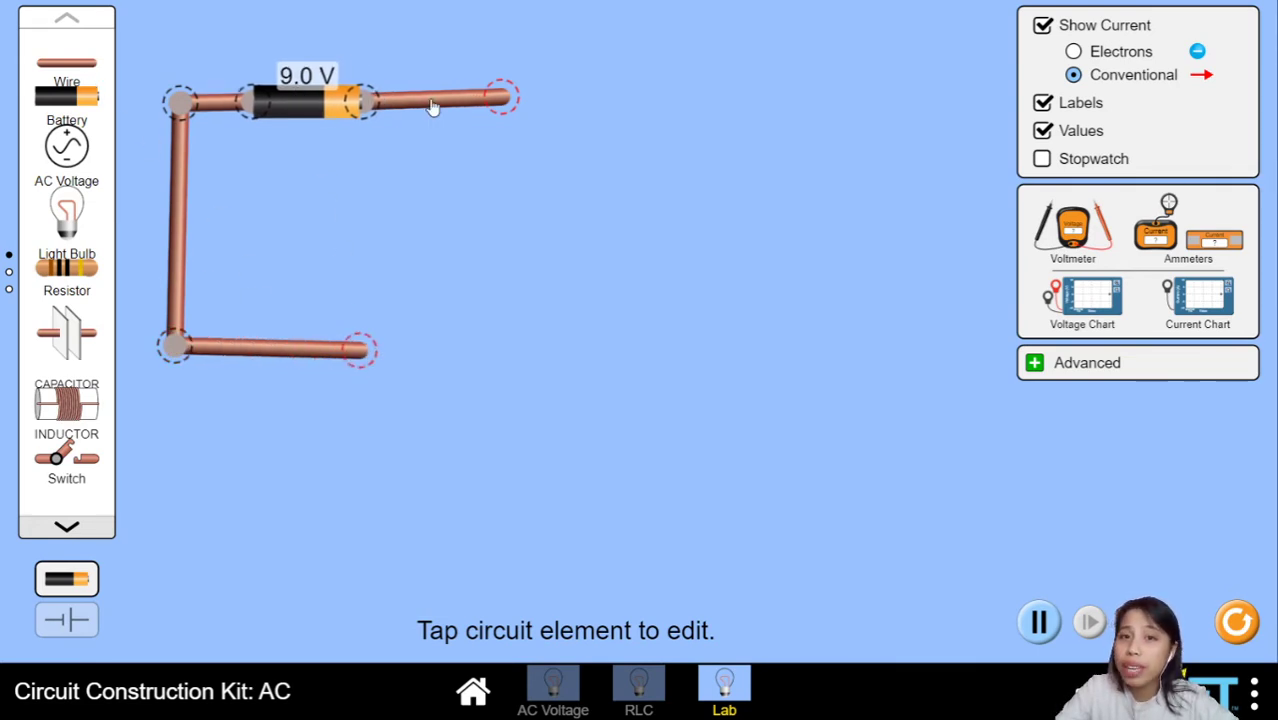
Delete the wire right of the battery and connect a switch in its place.
click(432, 107)
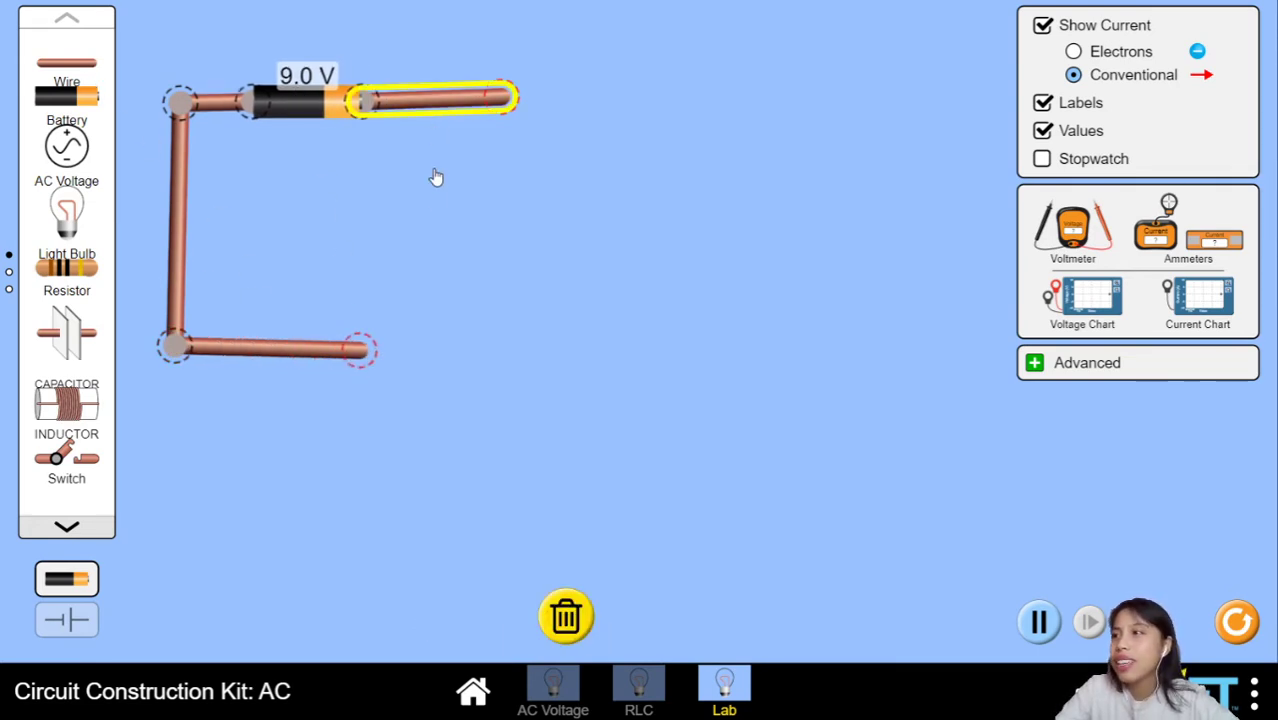
click(565, 614)
mouse_move(66, 62)
mouse_down()
mouse_move(117, 40)
mouse_move(78, 72)
mouse_up()
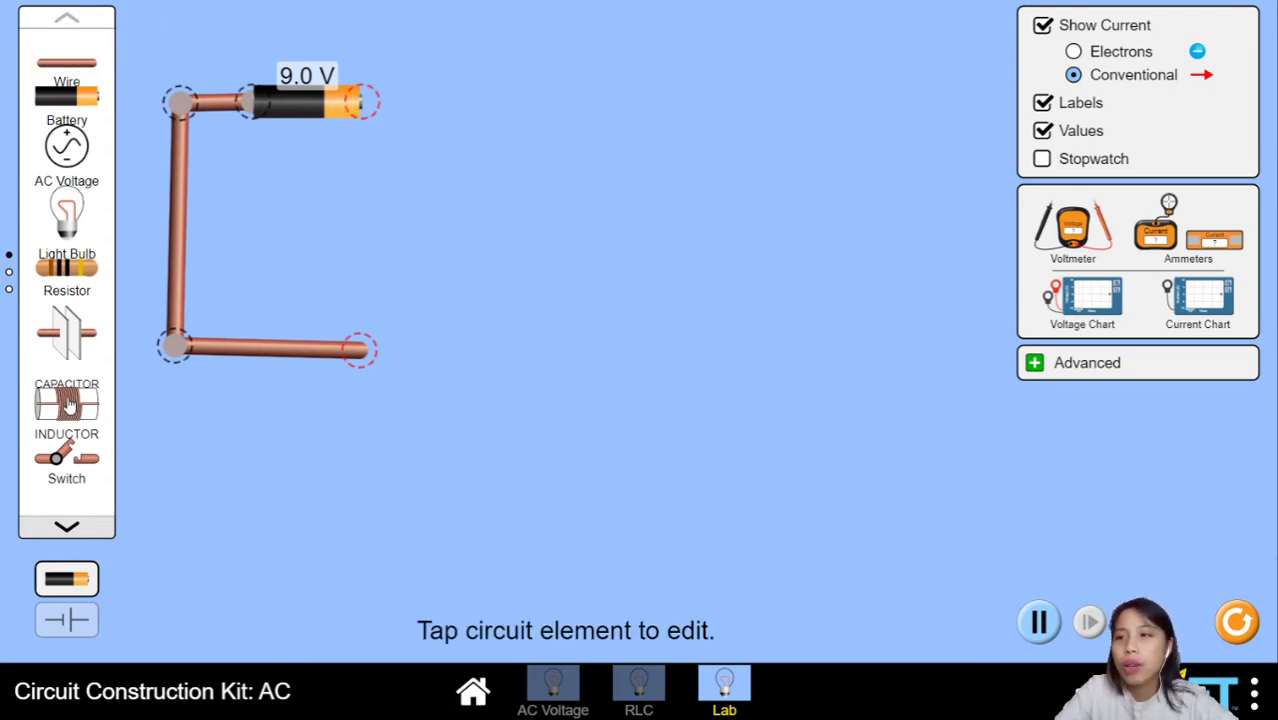
drag(77, 462, 422, 110)
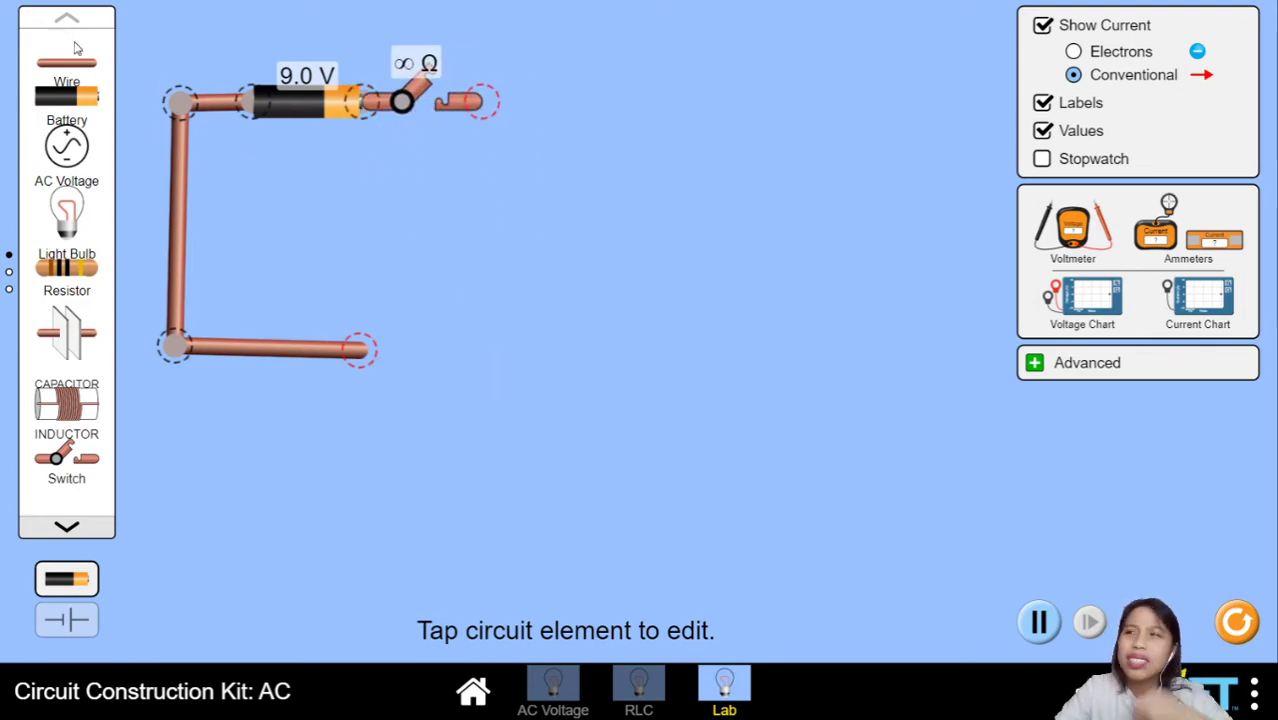
Add a right-side wire below the switch, stretch the bottom wire toward it, and show electrons.
drag(80, 64, 522, 263)
drag(502, 314, 474, 360)
mouse_move(370, 358)
mouse_down()
mouse_move(472, 352)
mouse_move(385, 343)
mouse_move(390, 352)
mouse_up()
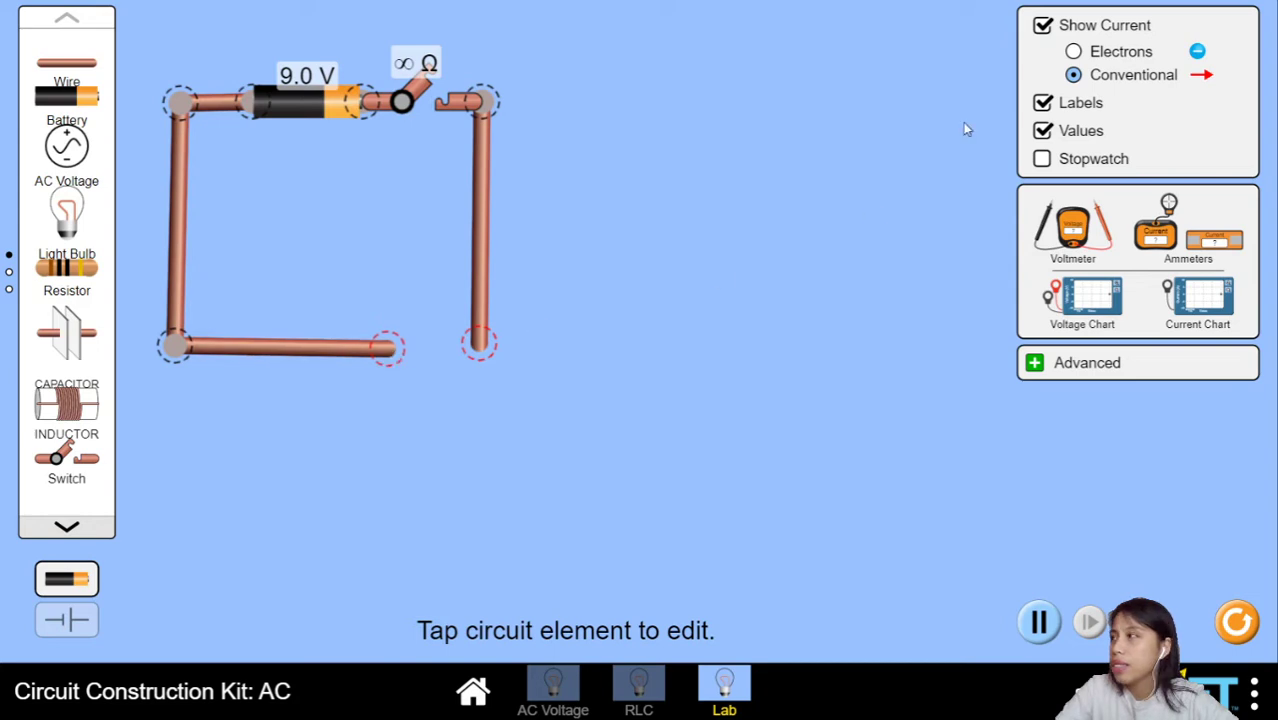
click(1076, 52)
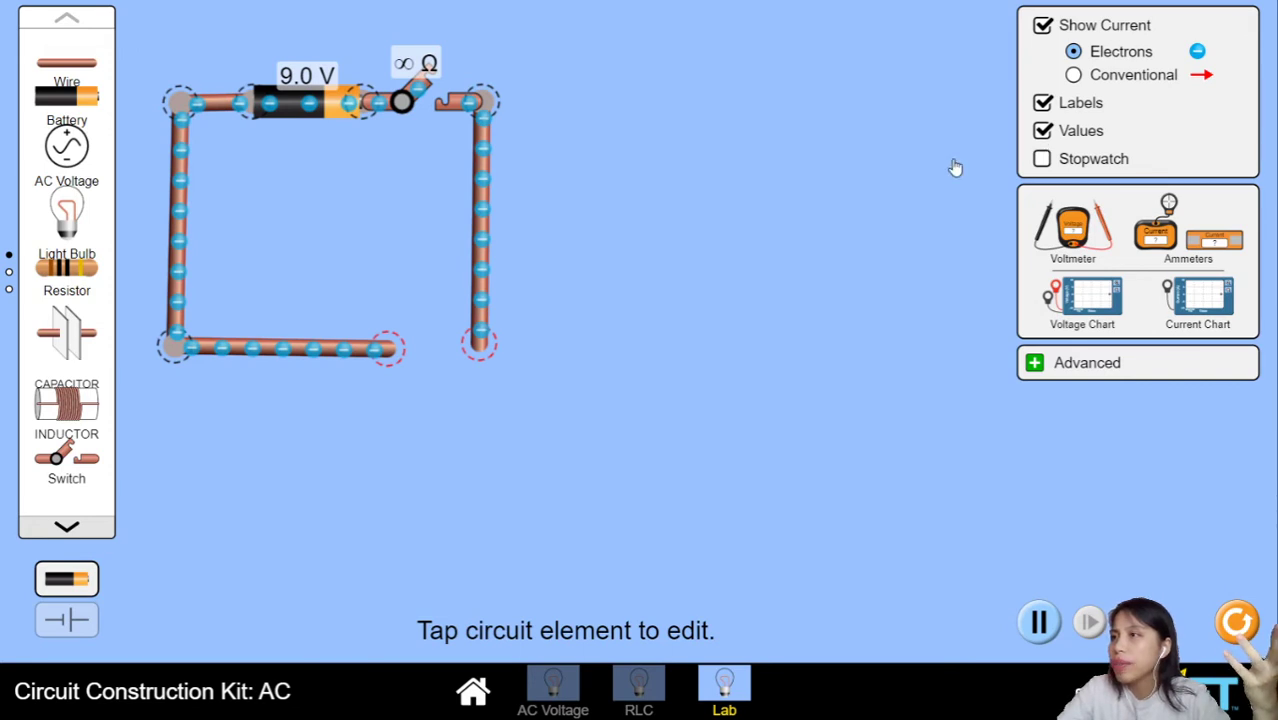
Join the bottom wire's end to the right wire, closing the loop's bottom-right corner.
drag(390, 350, 480, 352)
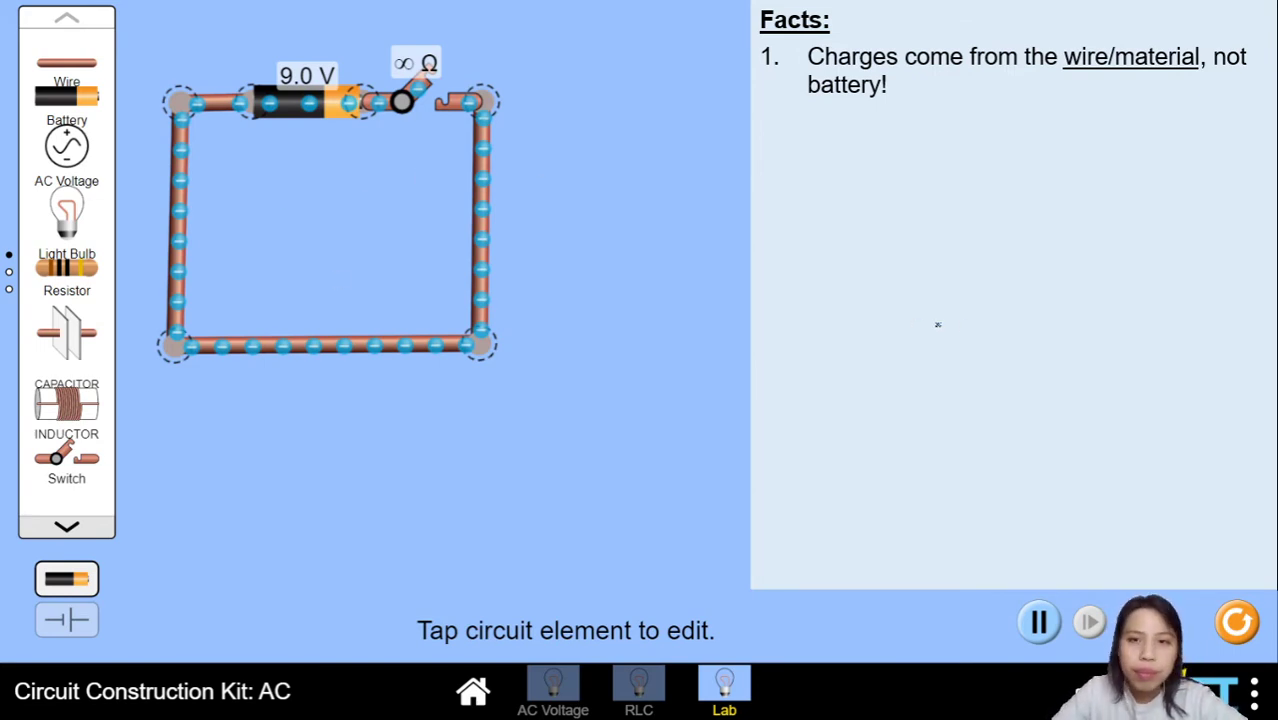
Show fact 2 about closed circuits and switch the circuit back to lifelike view.
key(Right)
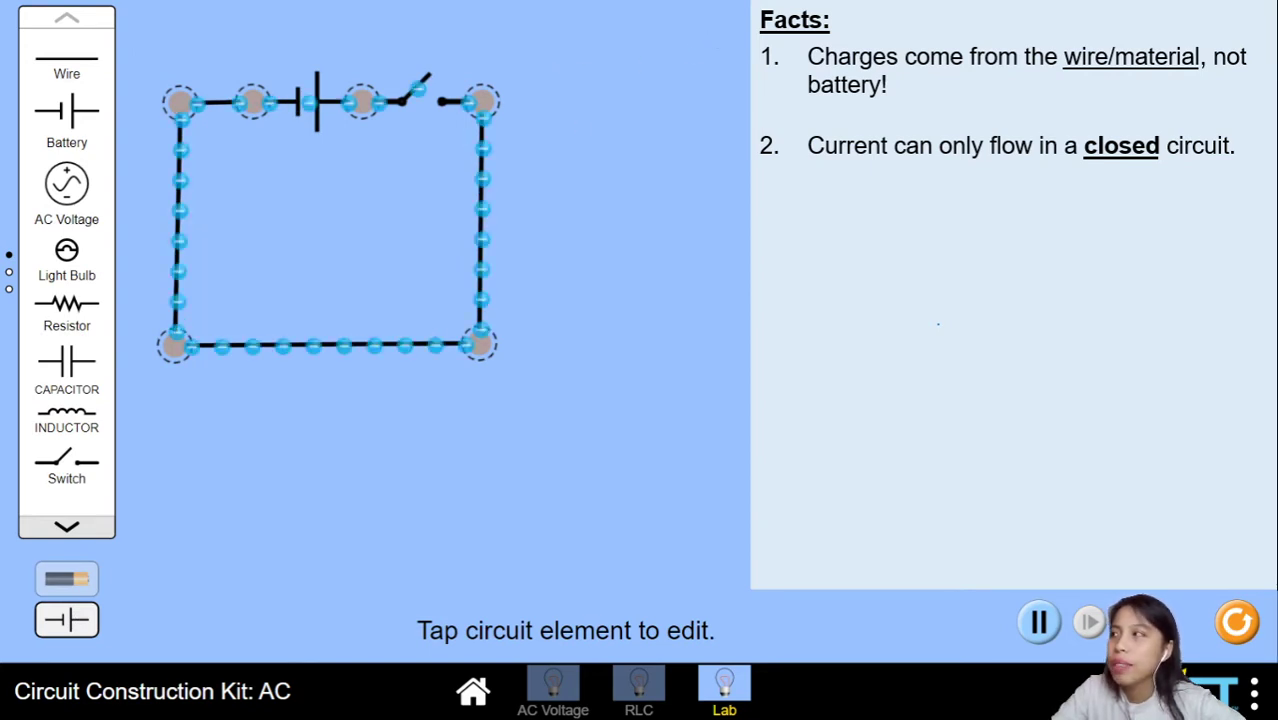
click(80, 586)
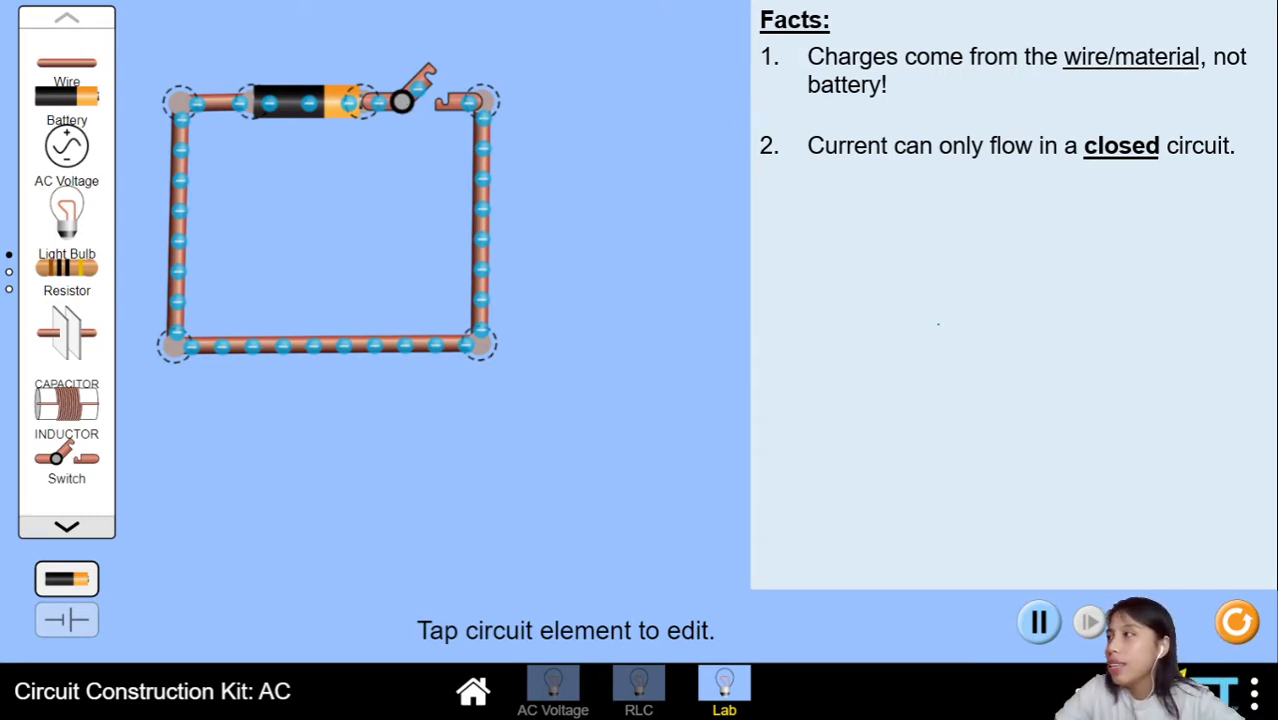
Close the switch, shorting the 9.0 V battery, then deselect it.
click(403, 105)
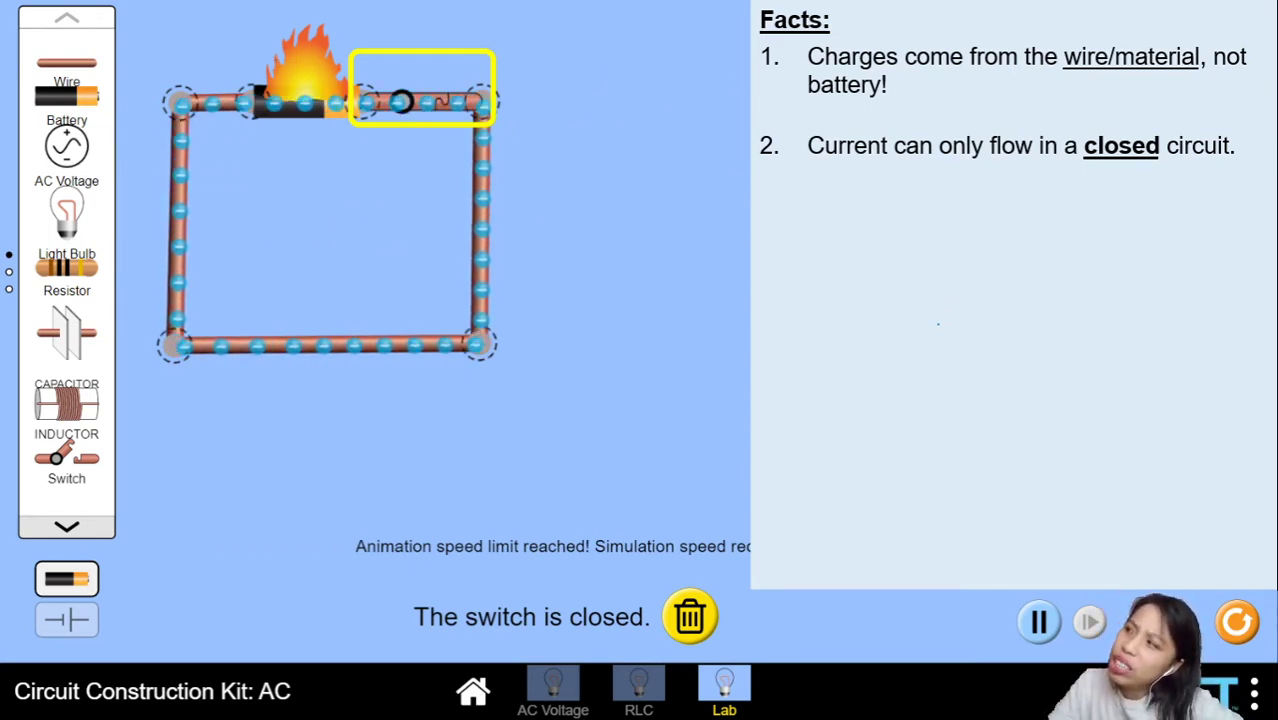
click(480, 110)
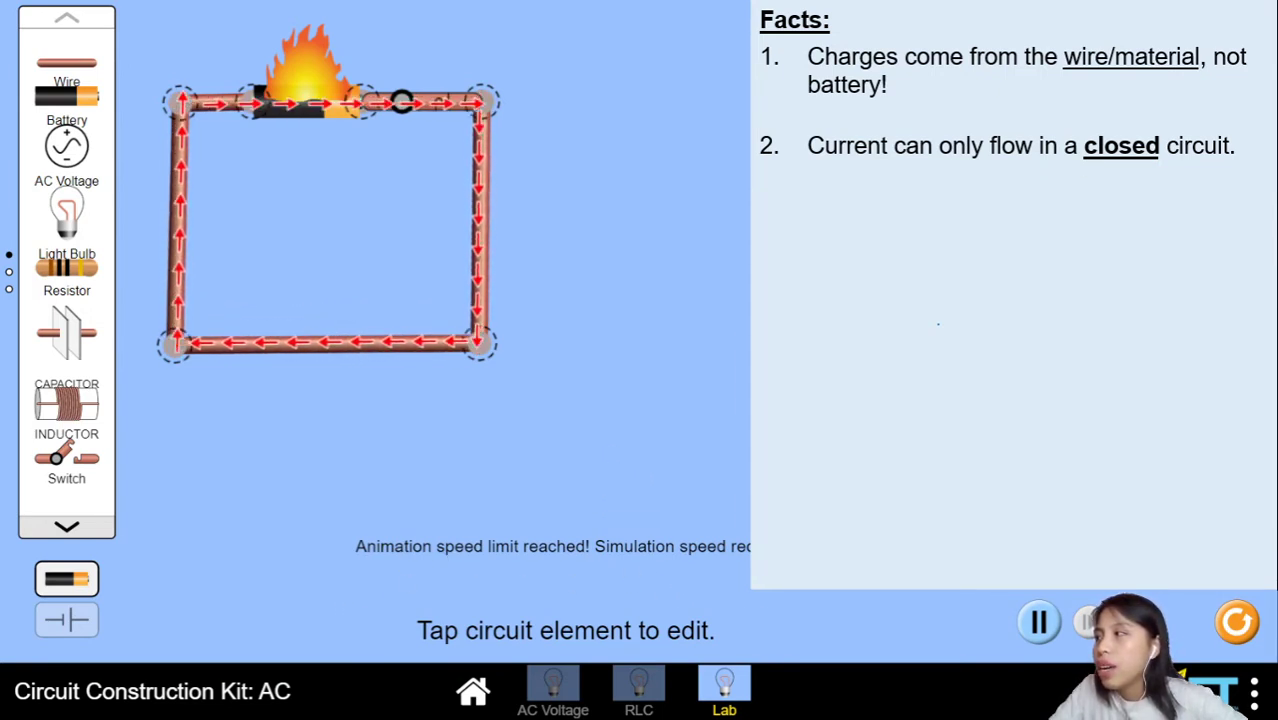
Clamp an ammeter onto the bottom wire, reading 4855.70 A.
drag(456, 392, 246, 370)
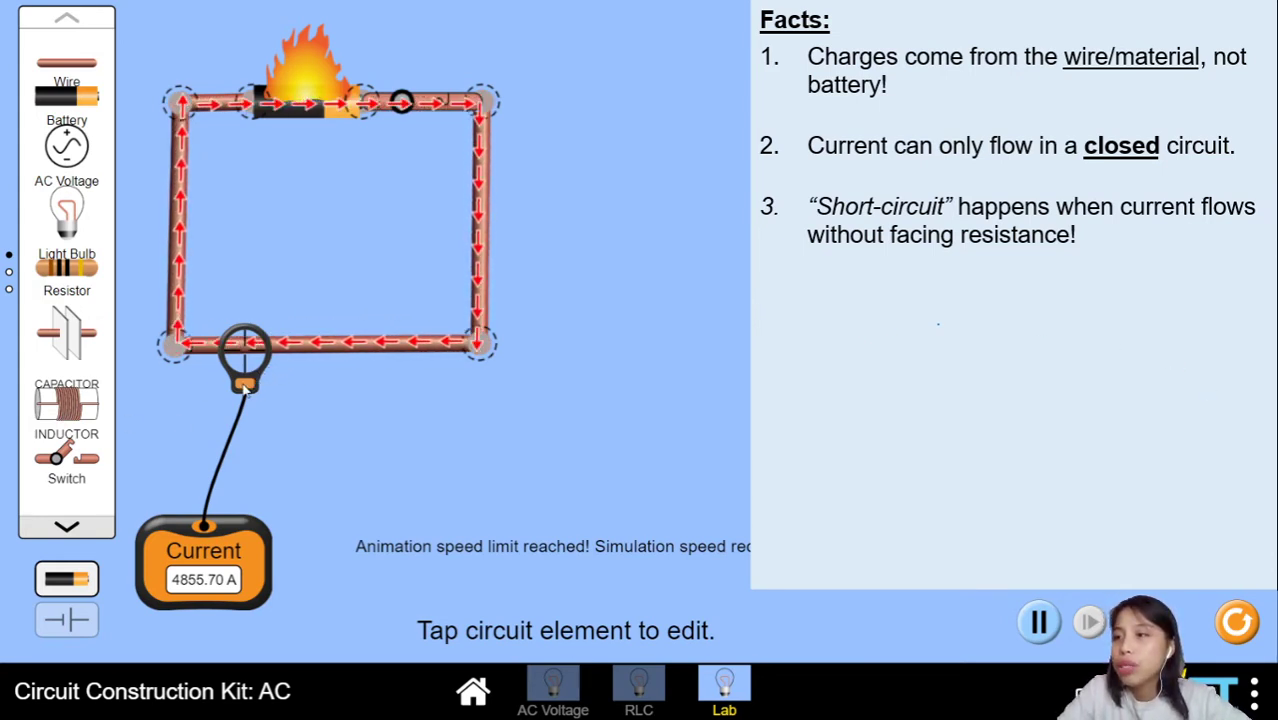
Unhook the ammeter, open the switch, delete the bottom wire, and place a resistor below the gap.
drag(246, 384, 176, 490)
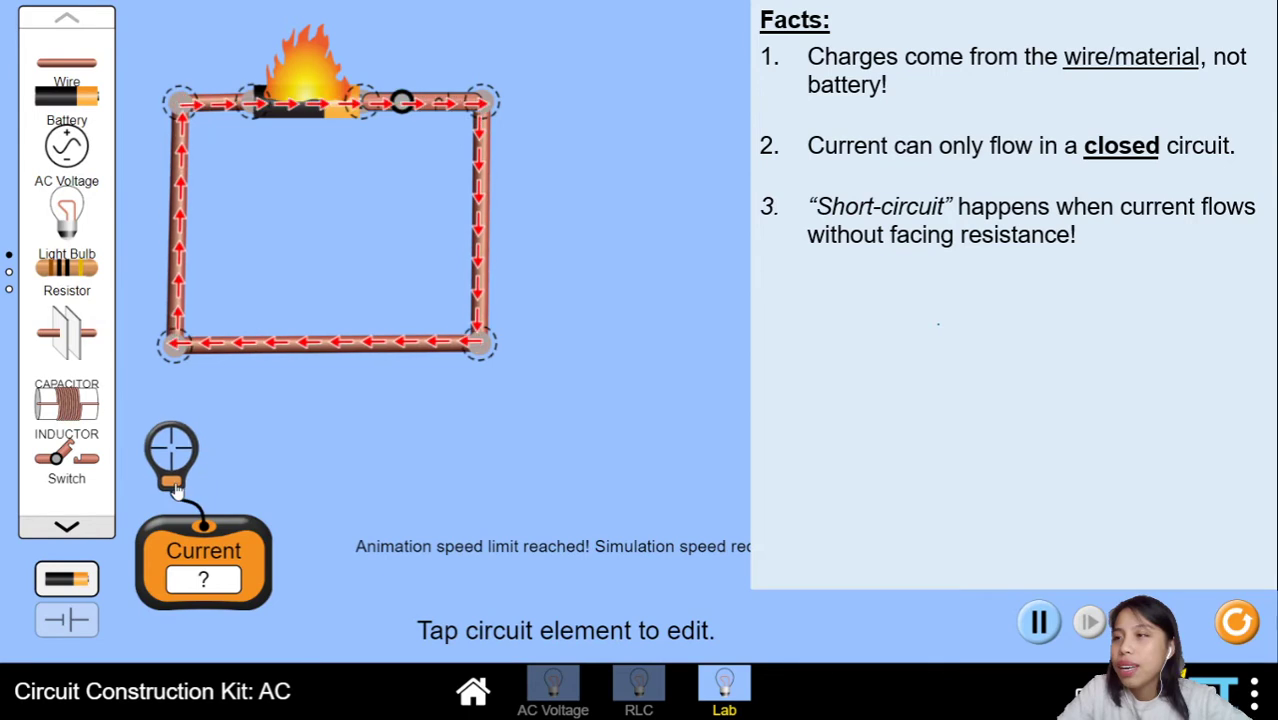
click(404, 104)
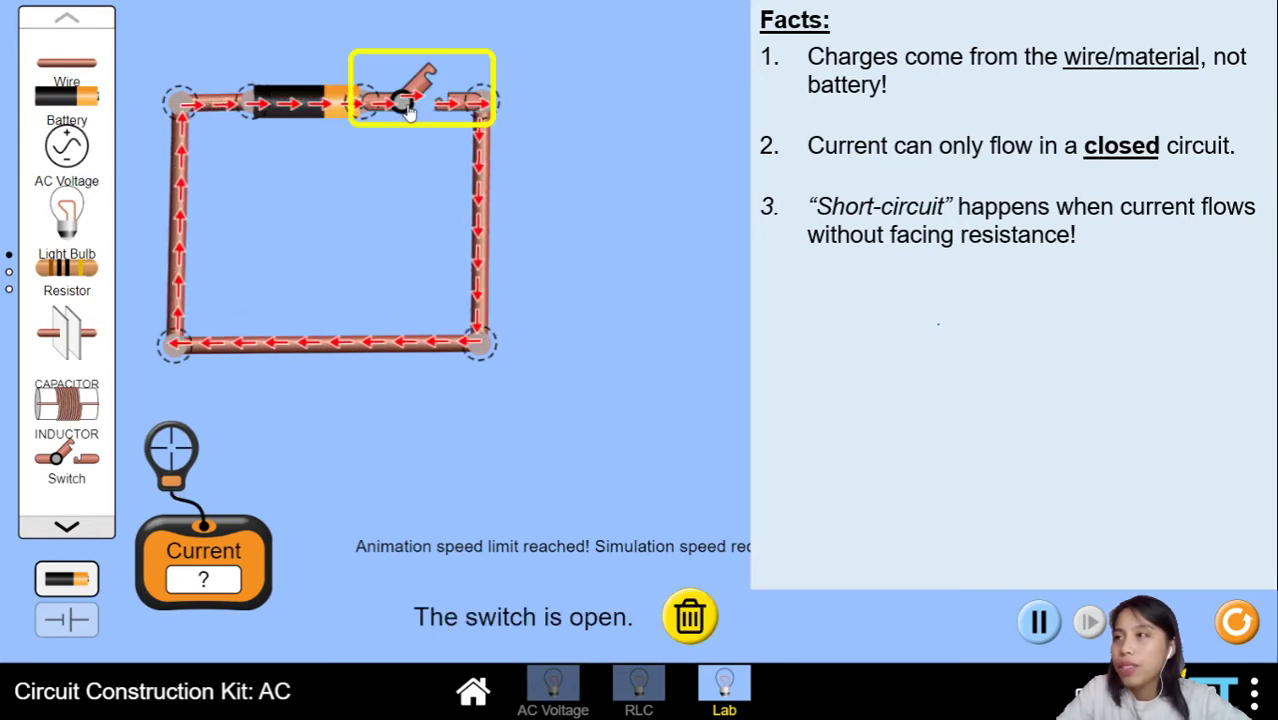
click(319, 357)
click(564, 622)
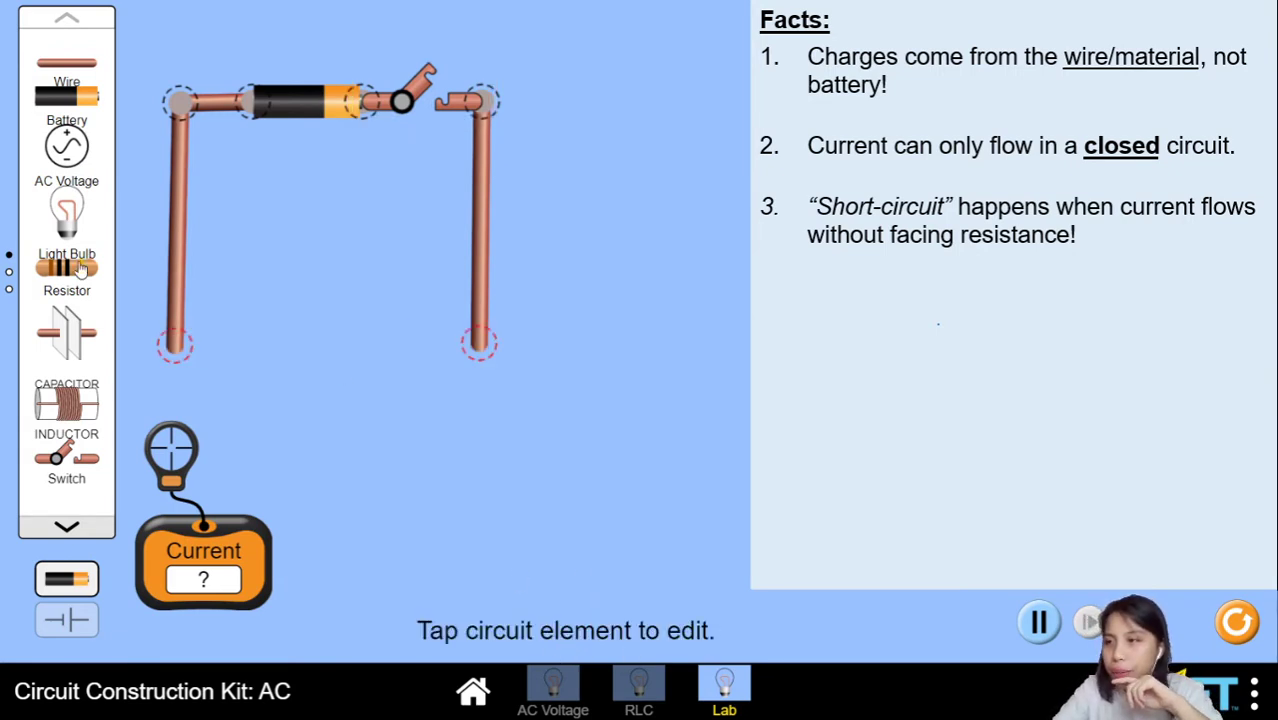
drag(70, 278, 327, 354)
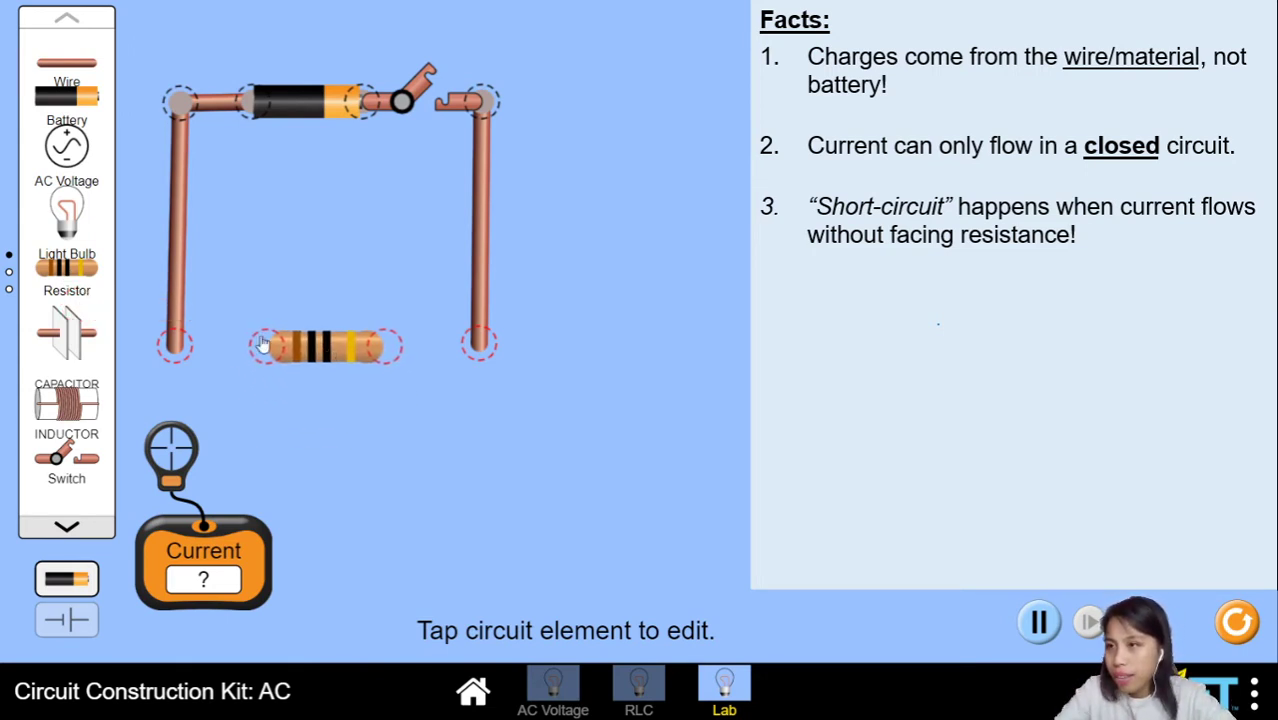
Wire the 10 Ω resistor's ends to the left and right wires and close the switch.
drag(67, 76, 219, 377)
drag(85, 70, 424, 358)
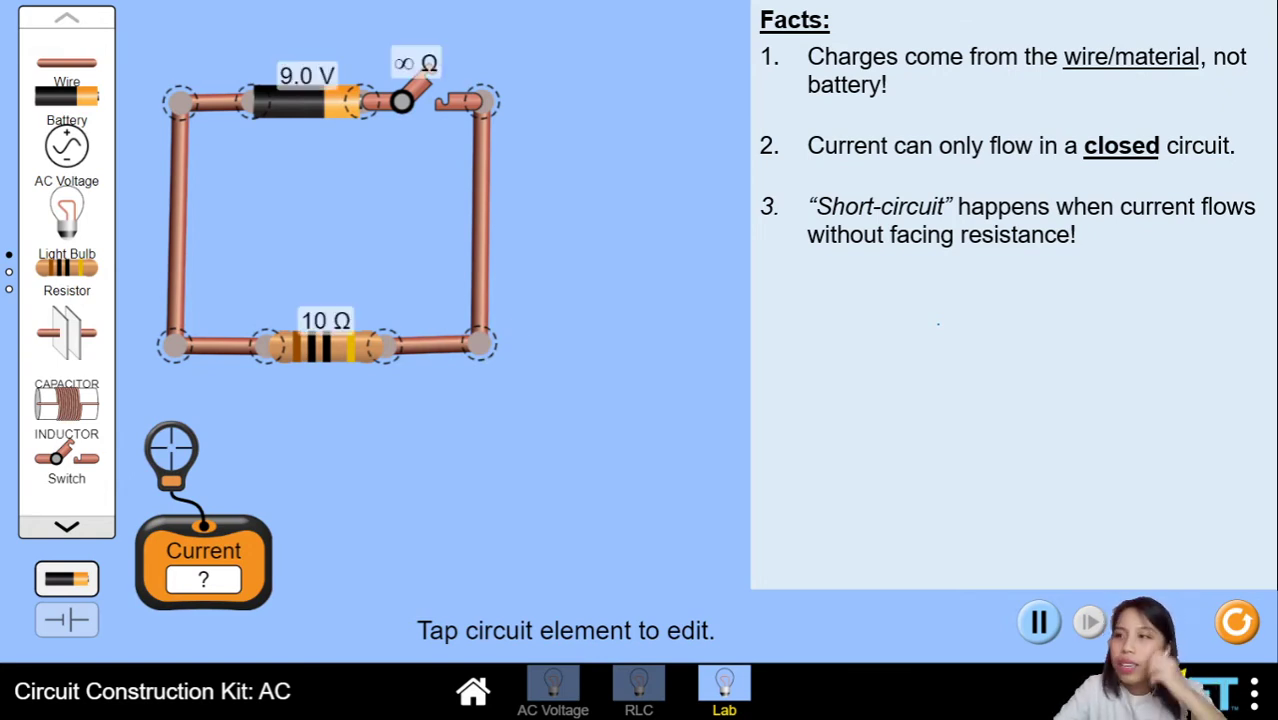
click(419, 99)
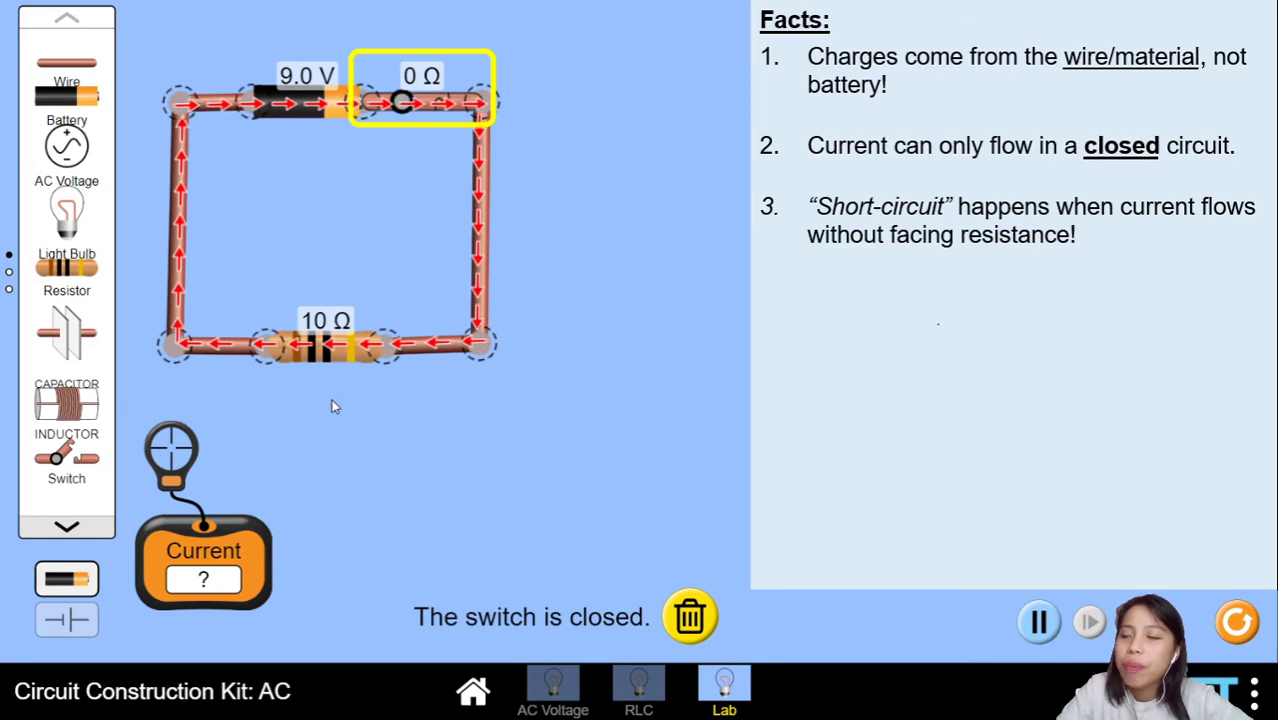
Clamp the ammeter probe onto the bottom-left wire, reading 0.90 A.
drag(175, 488, 213, 395)
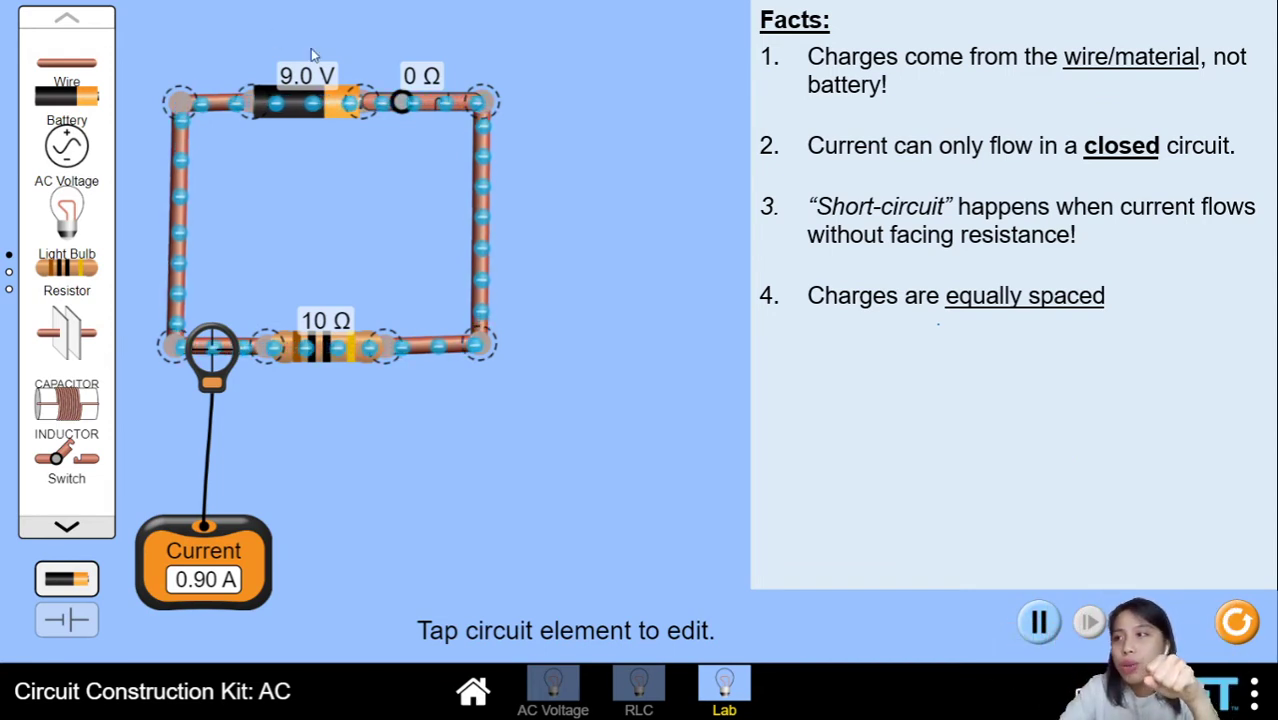
Open and re-close the switch, then move the ammeter probe onto the 10 Ω resistor (0.90 A).
click(430, 107)
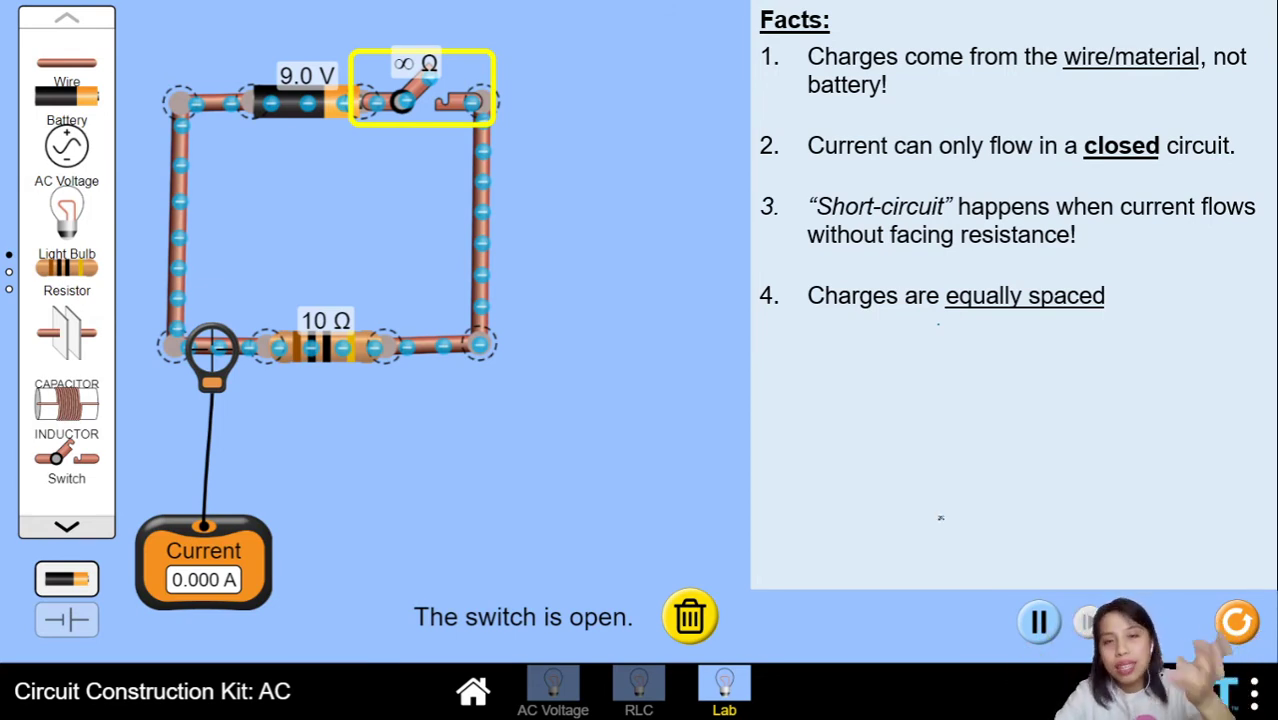
click(421, 100)
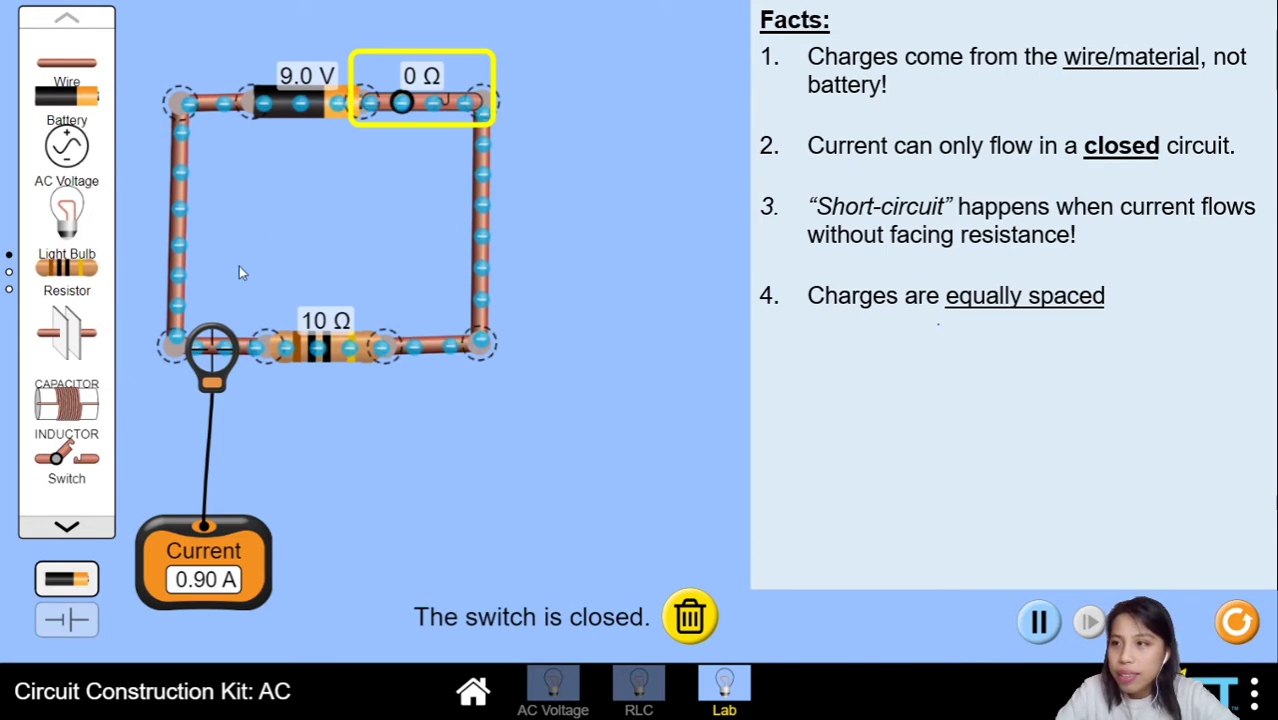
drag(214, 387, 325, 383)
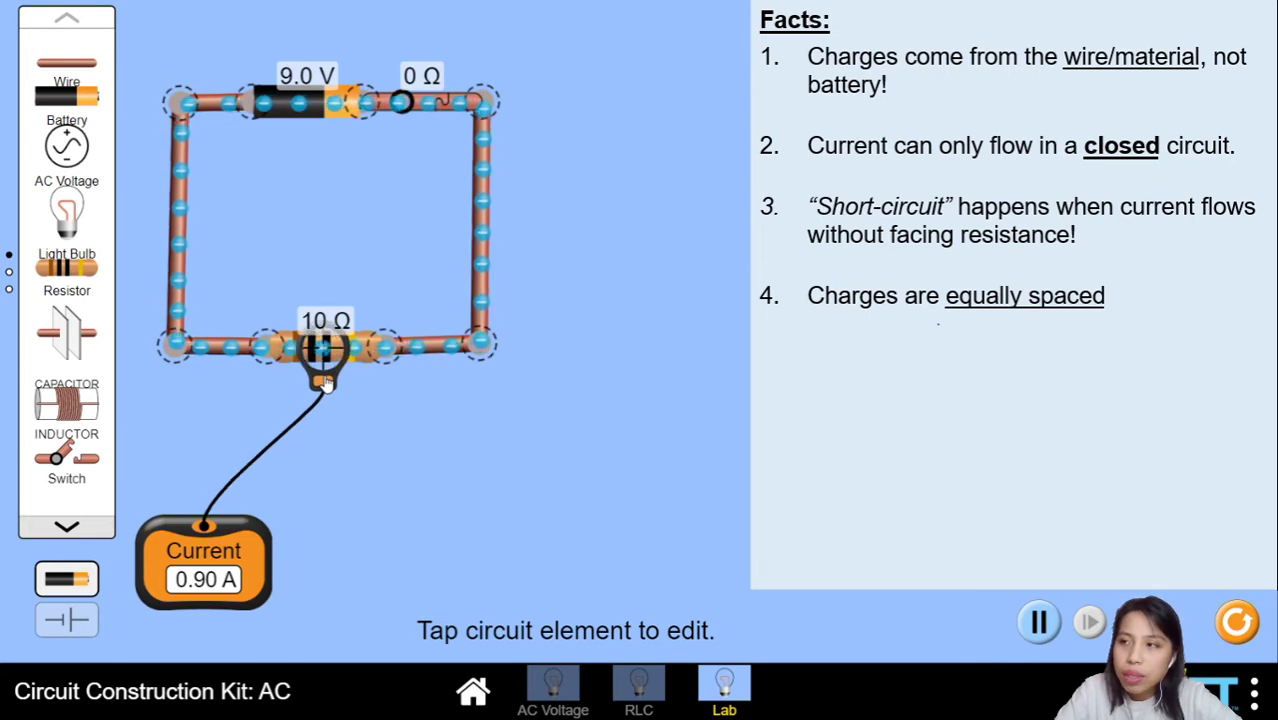
Move the ammeter closer, return its probe to the bottom-left wire, and reveal fact 5 on series current.
drag(240, 535, 324, 490)
drag(323, 383, 217, 395)
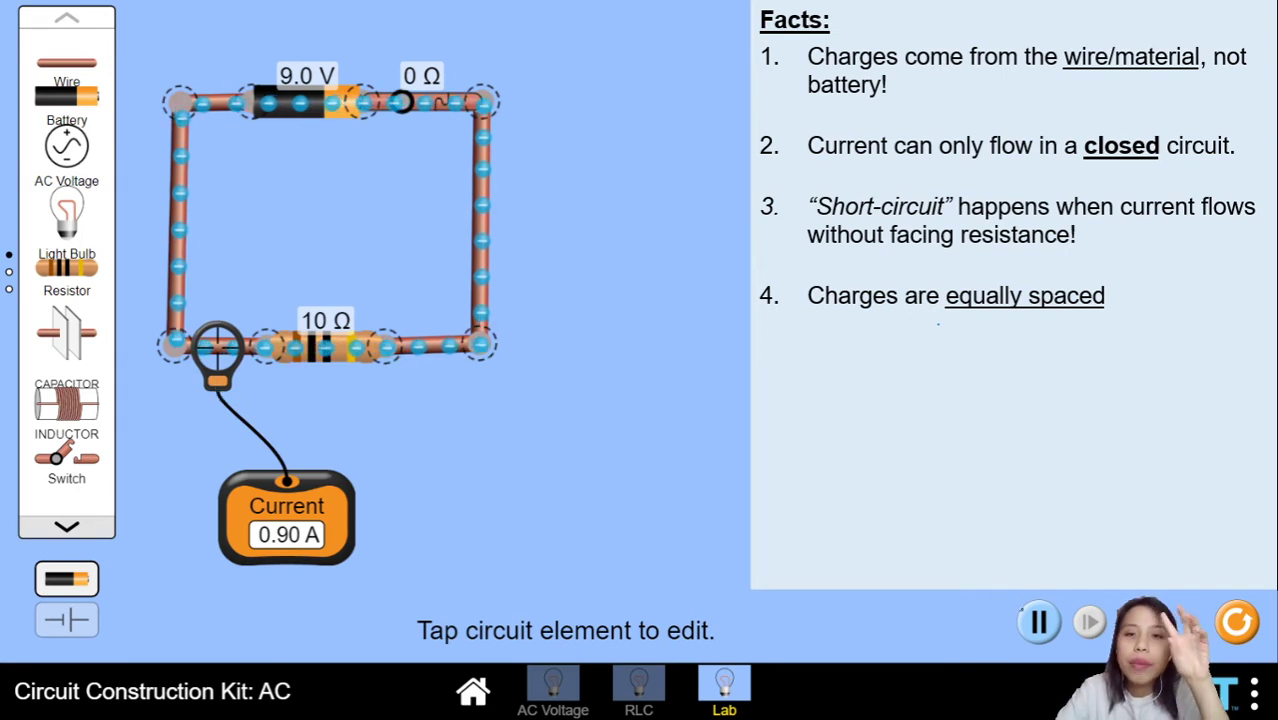
click(996, 390)
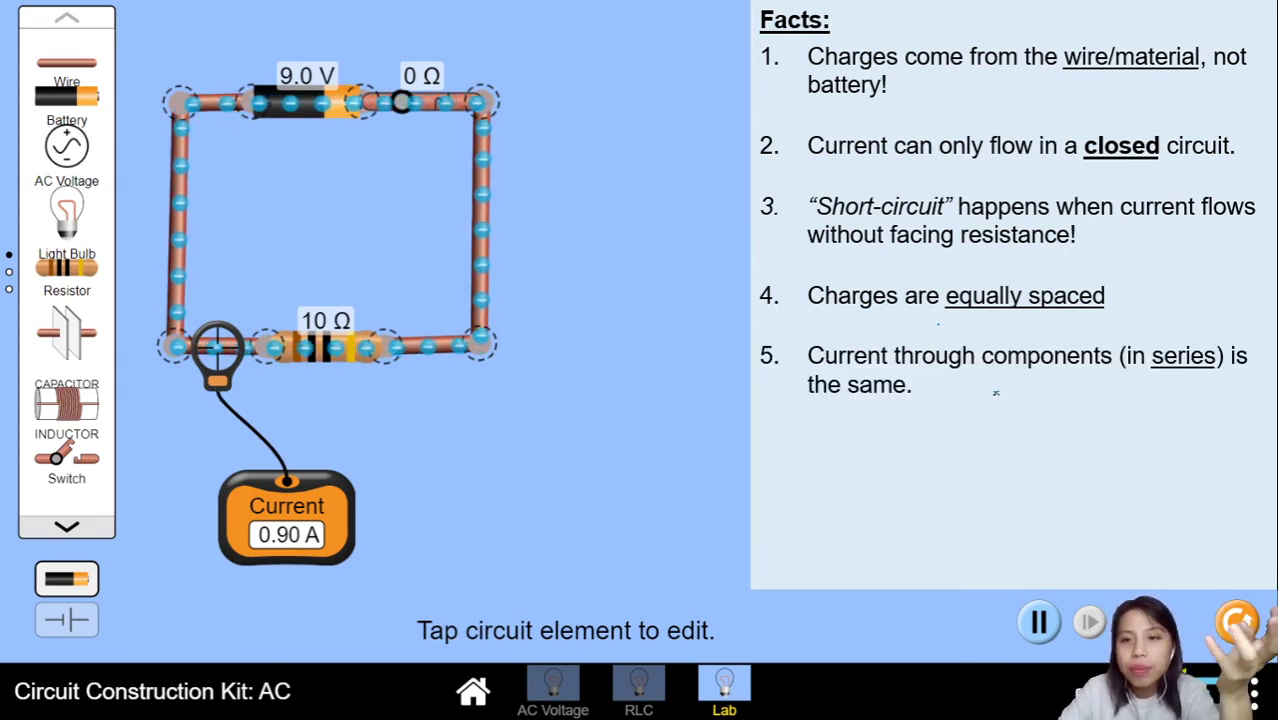
Detach the ammeter probe into empty space so it shows no reading, and select the left junction.
drag(224, 386, 357, 471)
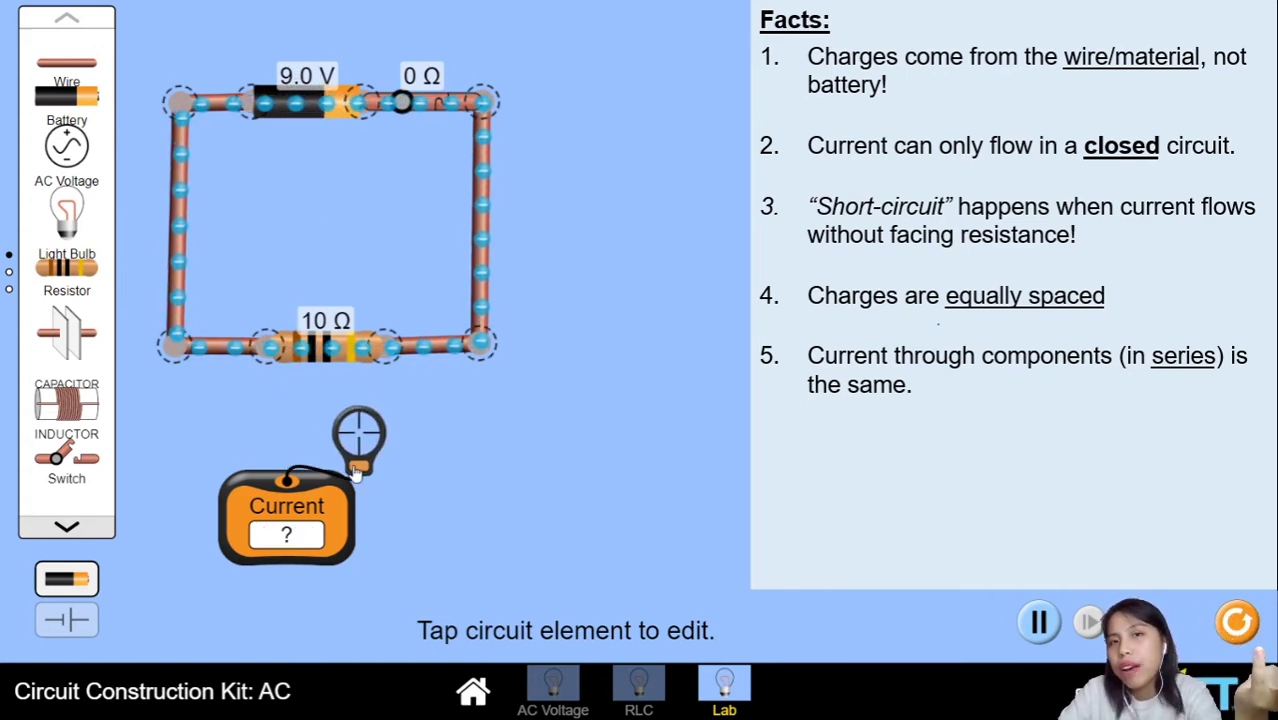
click(264, 350)
Split the junction, insert a second 10 Ω resistor into the gap, and measure 0.45 A beside it.
click(266, 422)
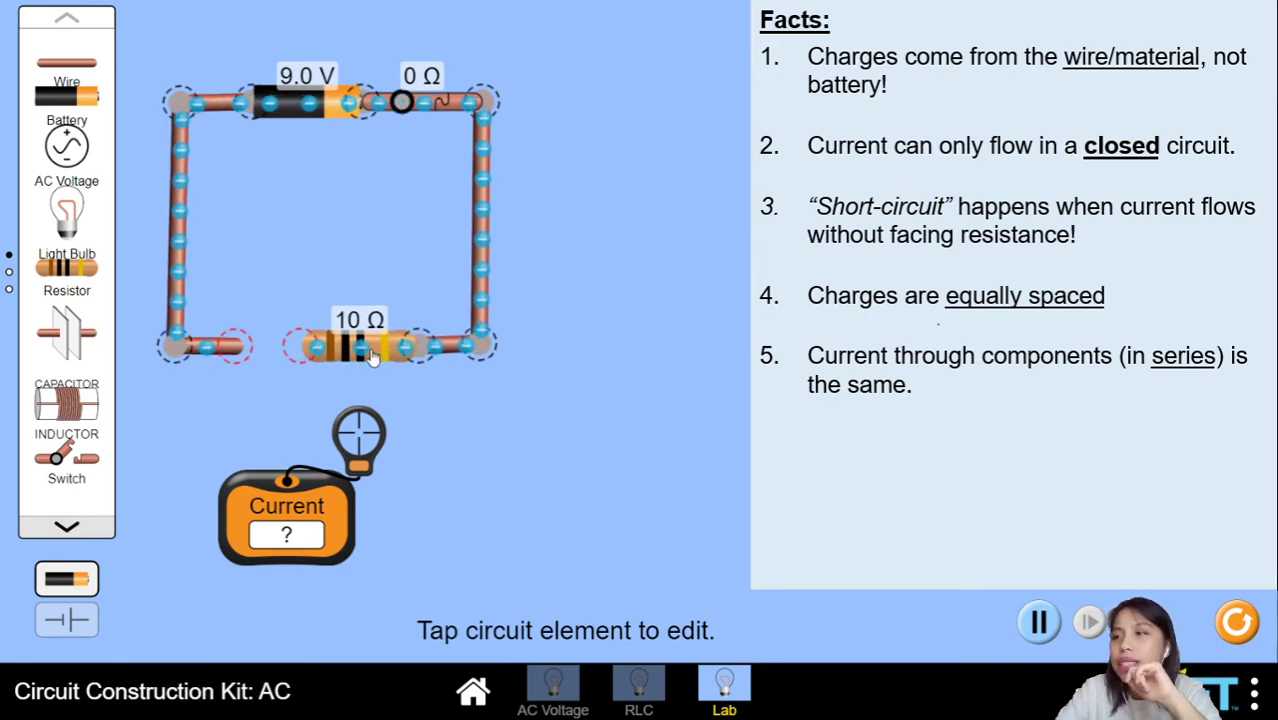
drag(325, 350, 365, 350)
drag(245, 352, 222, 350)
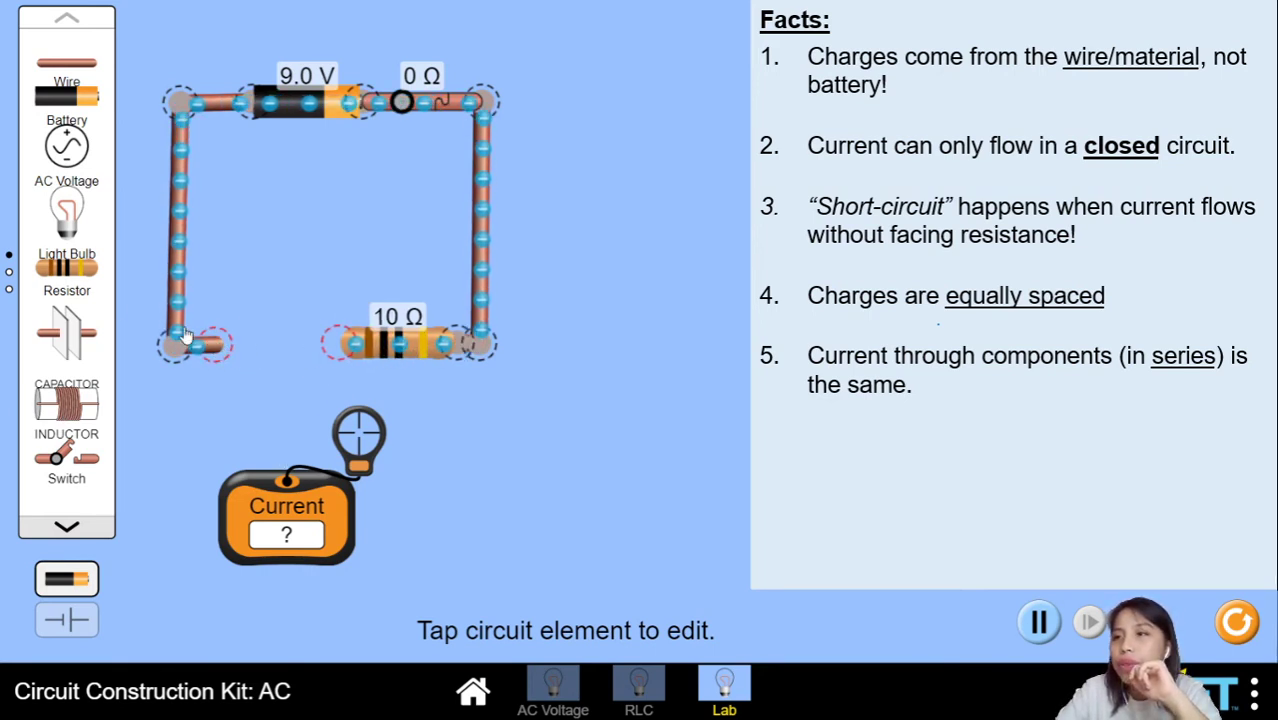
drag(72, 275, 313, 355)
drag(228, 345, 200, 347)
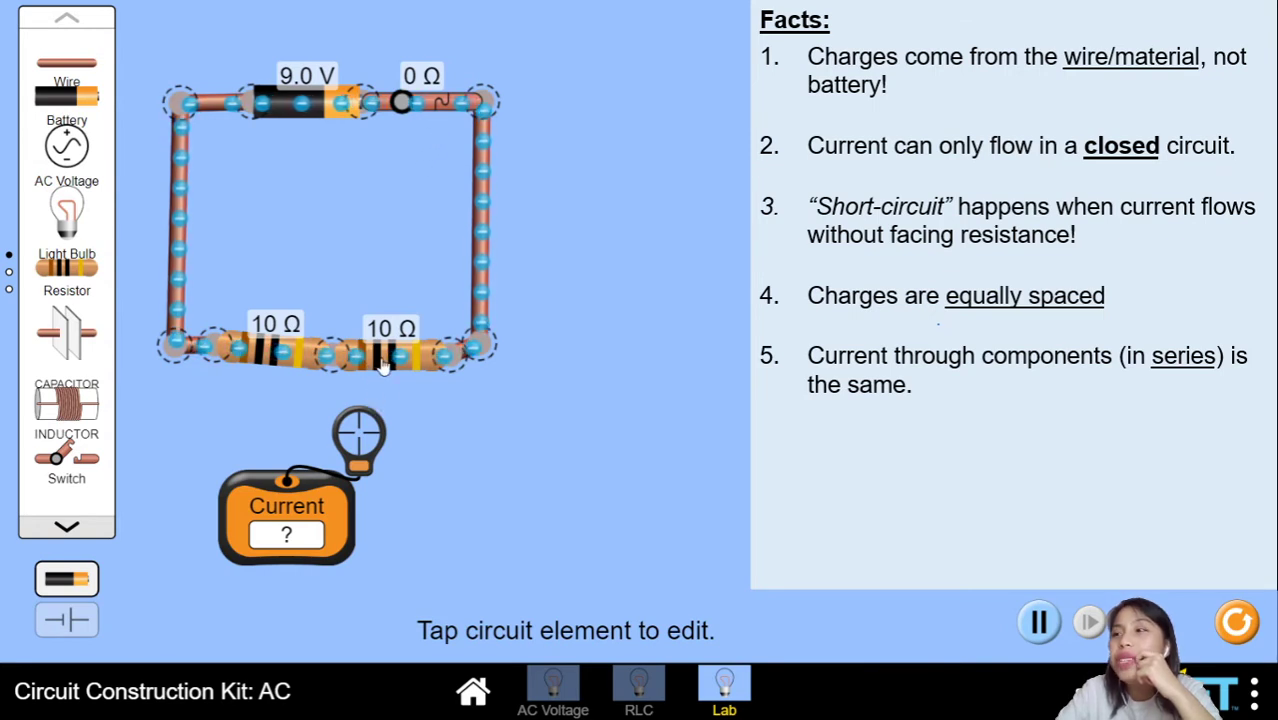
drag(359, 462, 287, 395)
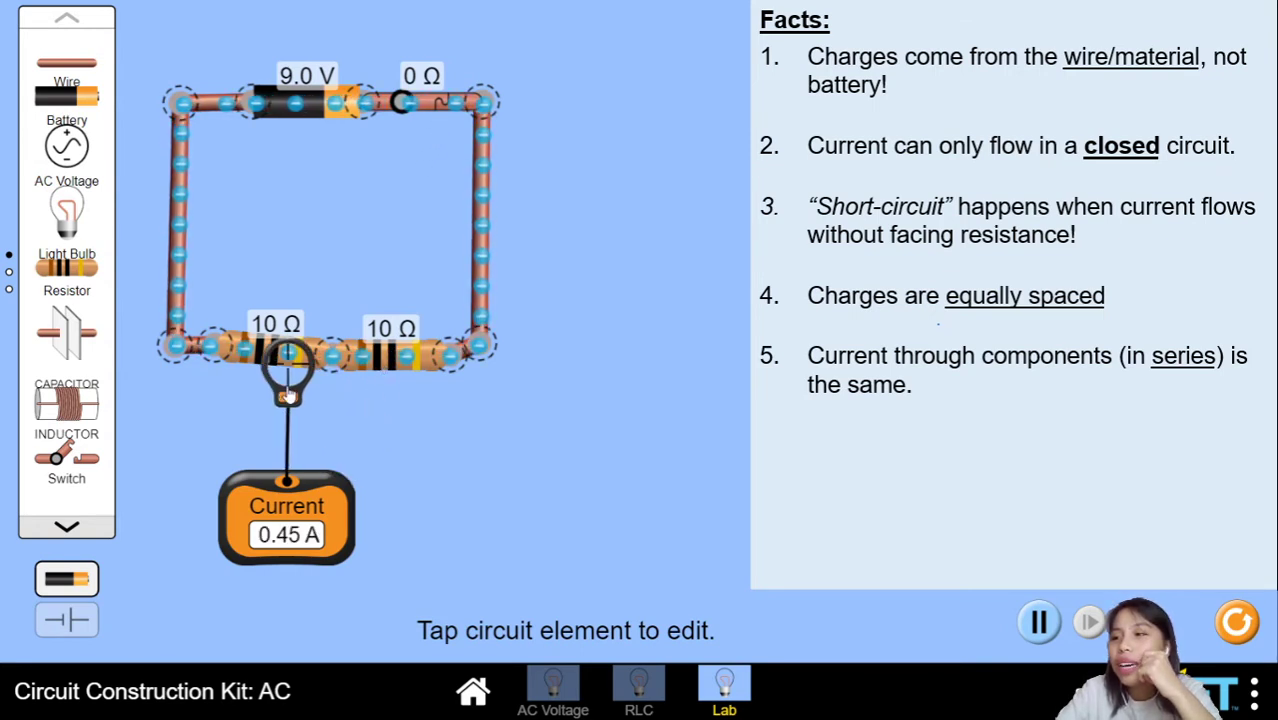
Probe the battery, right wire, right resistor and wire between resistors, each reading 0.45 A.
drag(287, 395, 229, 298)
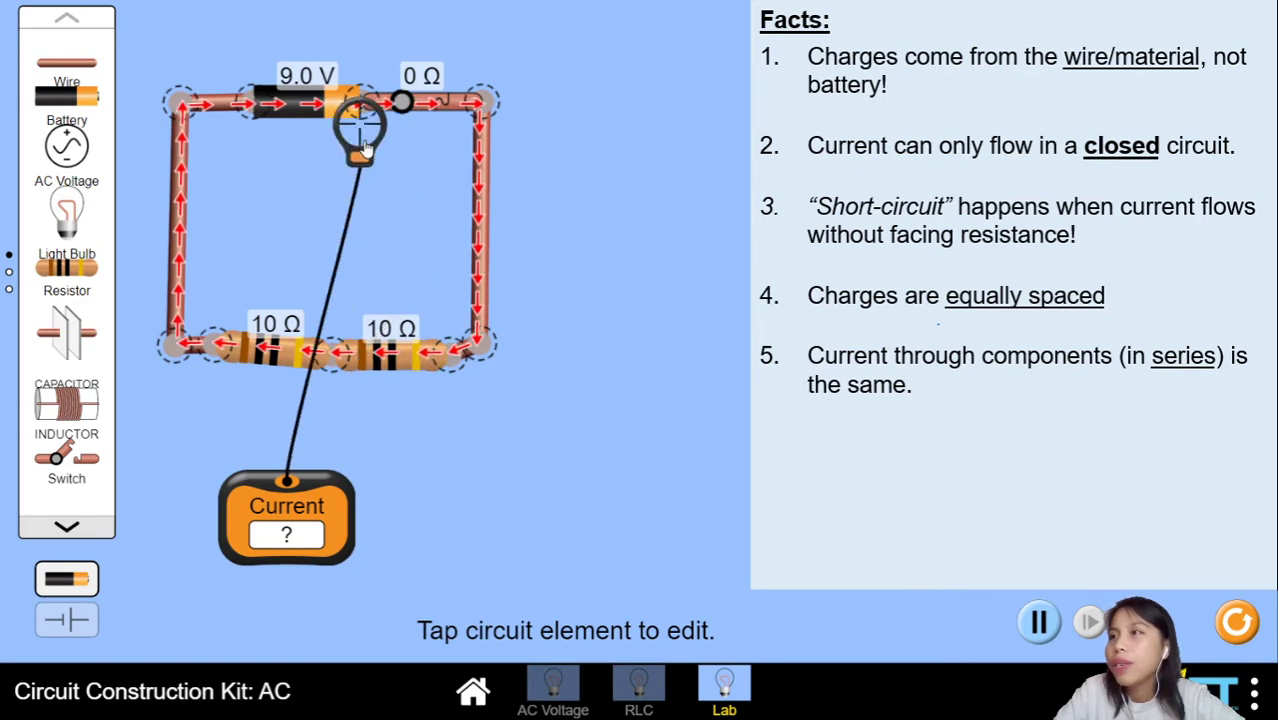
drag(467, 146, 490, 207)
drag(494, 297, 312, 207)
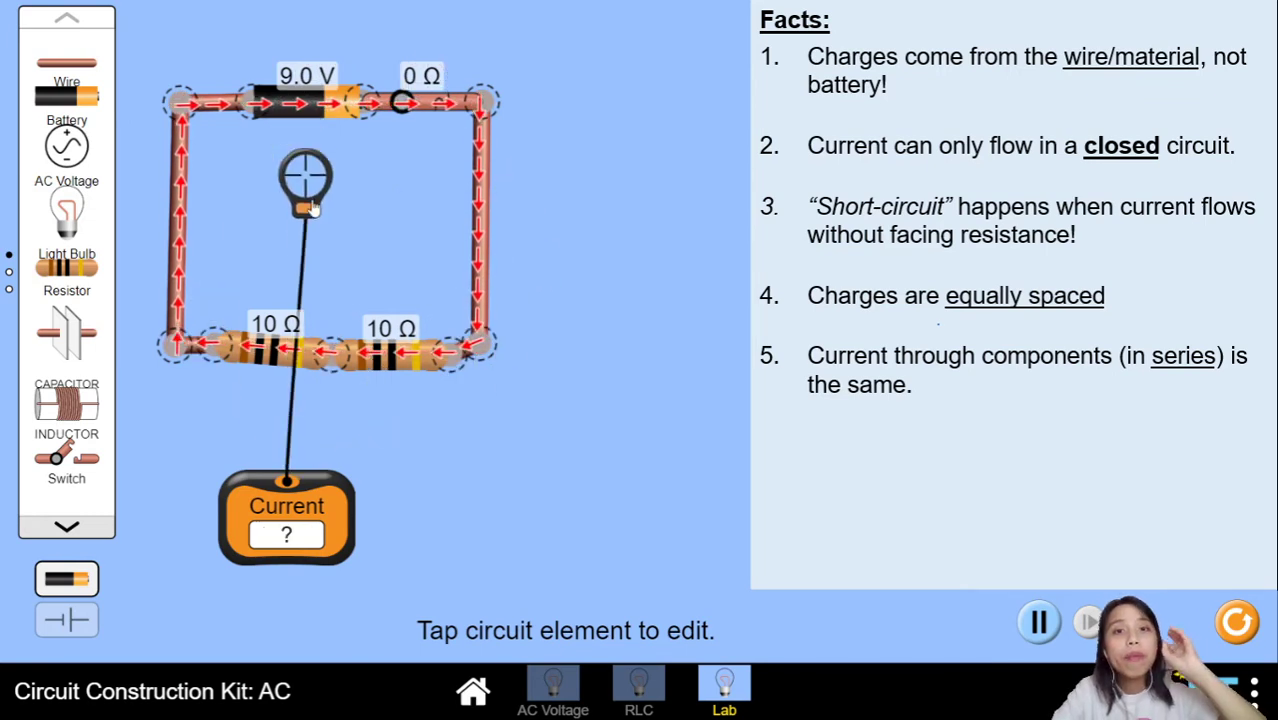
drag(335, 362, 350, 398)
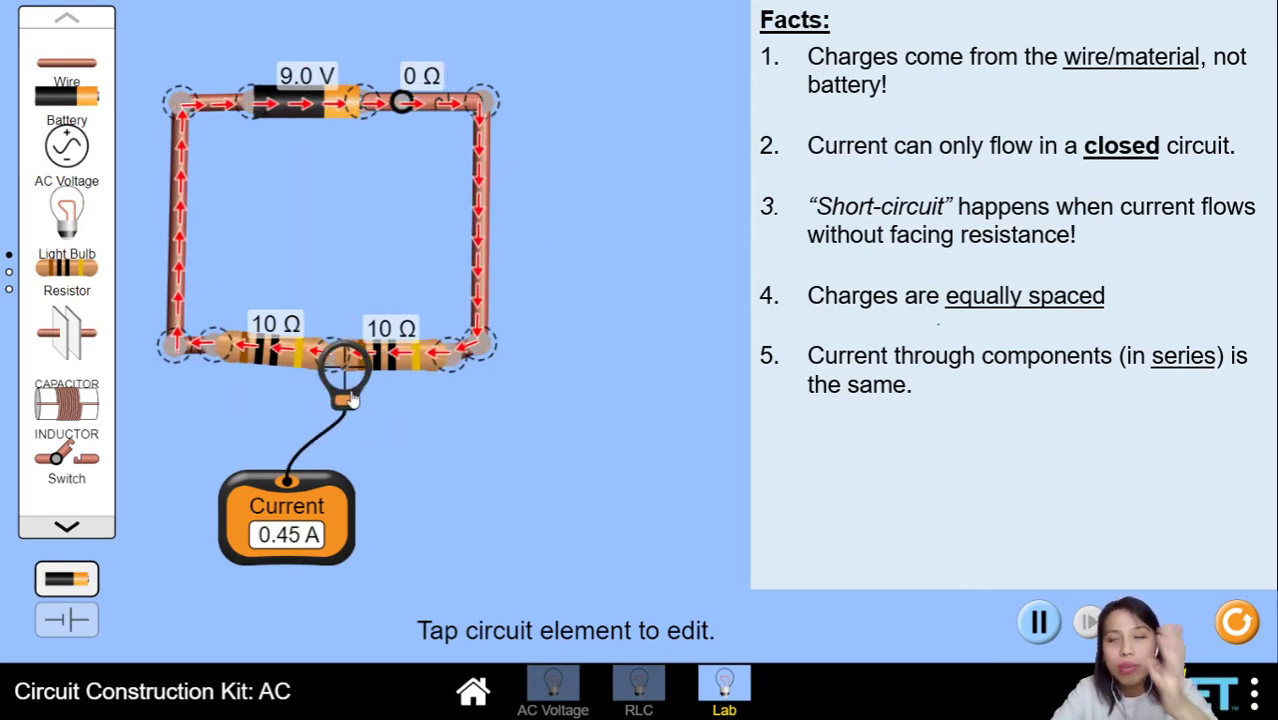